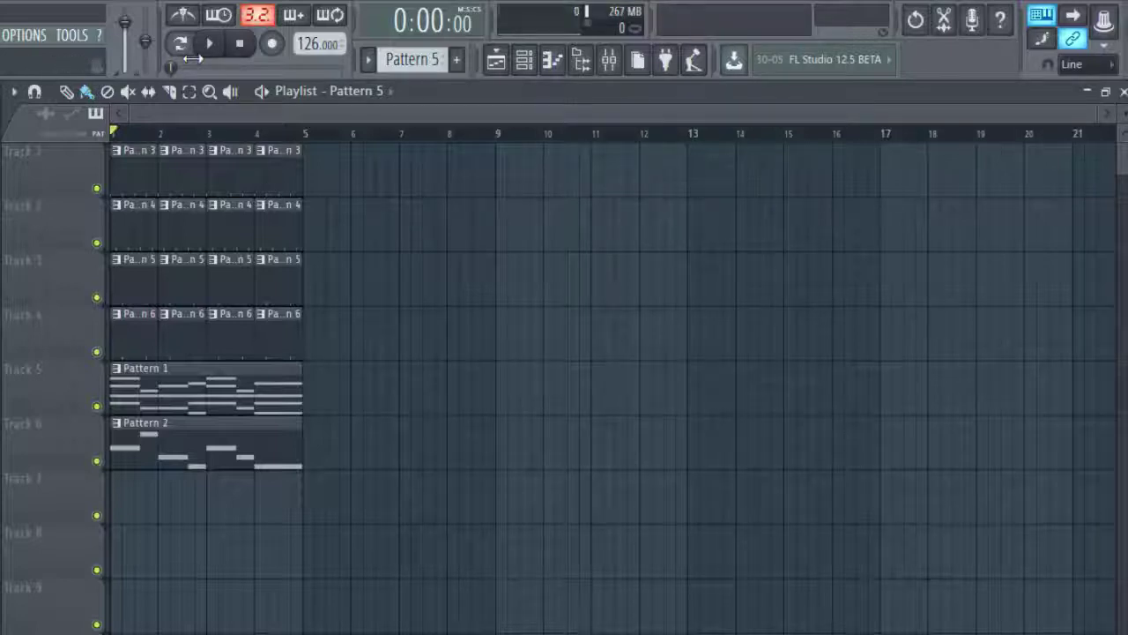
Step: Play back the arrangement and open the mixer to check the levels of the insert tracks
{"action": "left_click", "coordinate": [210, 43]}
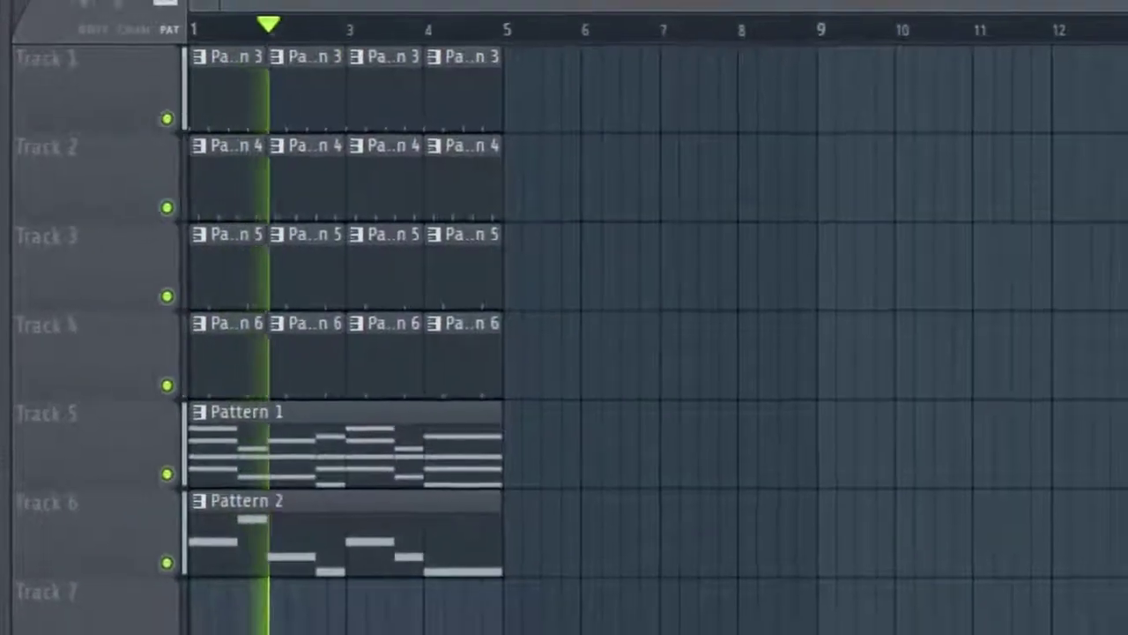
{"action": "key", "text": "F9"}
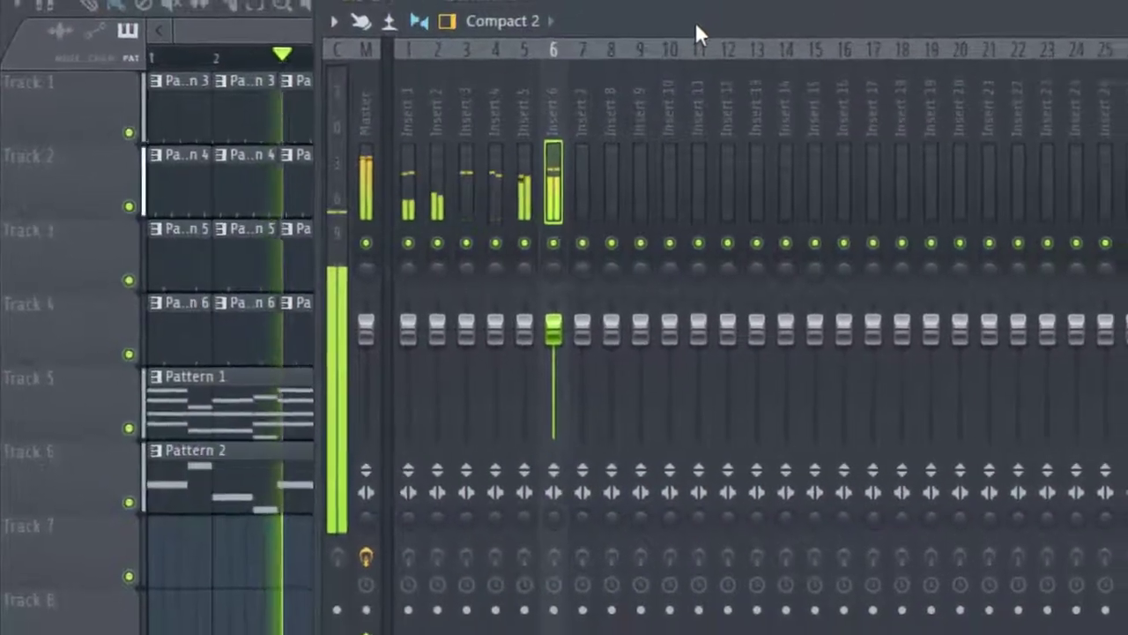
{"action": "key", "text": "space"}
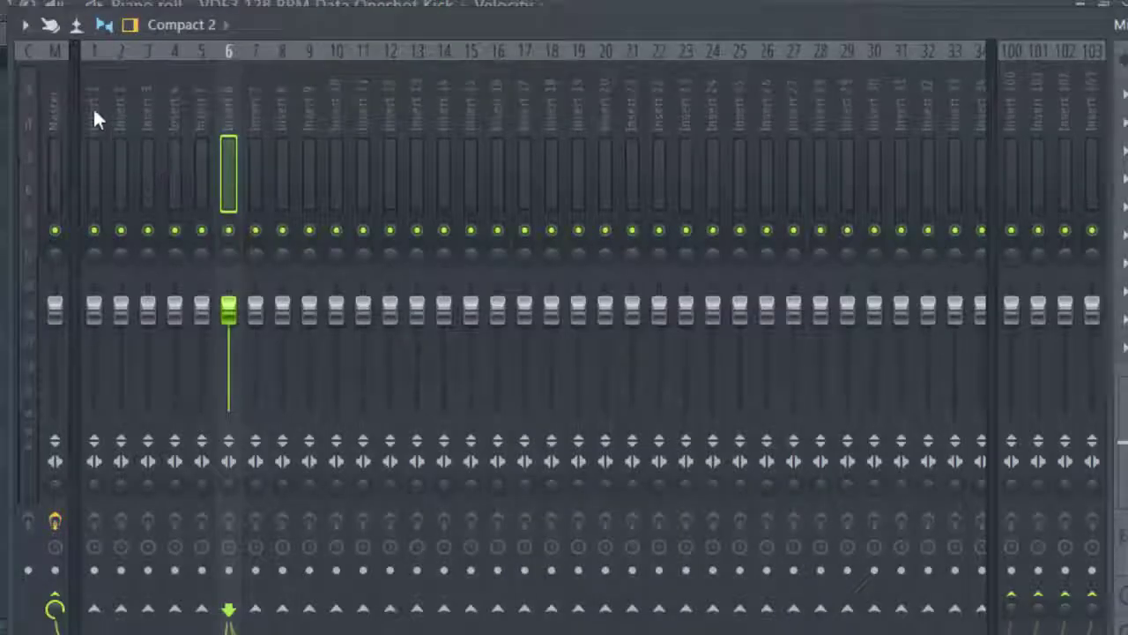
Step: Solo Insert 1 in the mixer and listen to it on its own
{"action": "left_click", "coordinate": [95, 119]}
{"action": "key", "text": "space"}
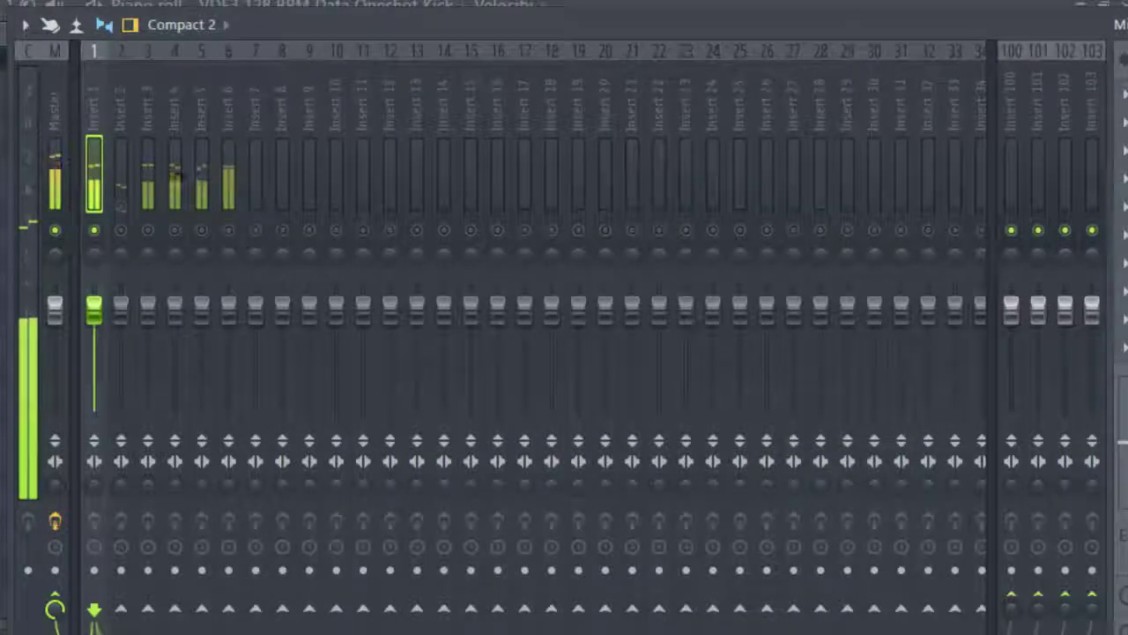
{"action": "key", "text": "space"}
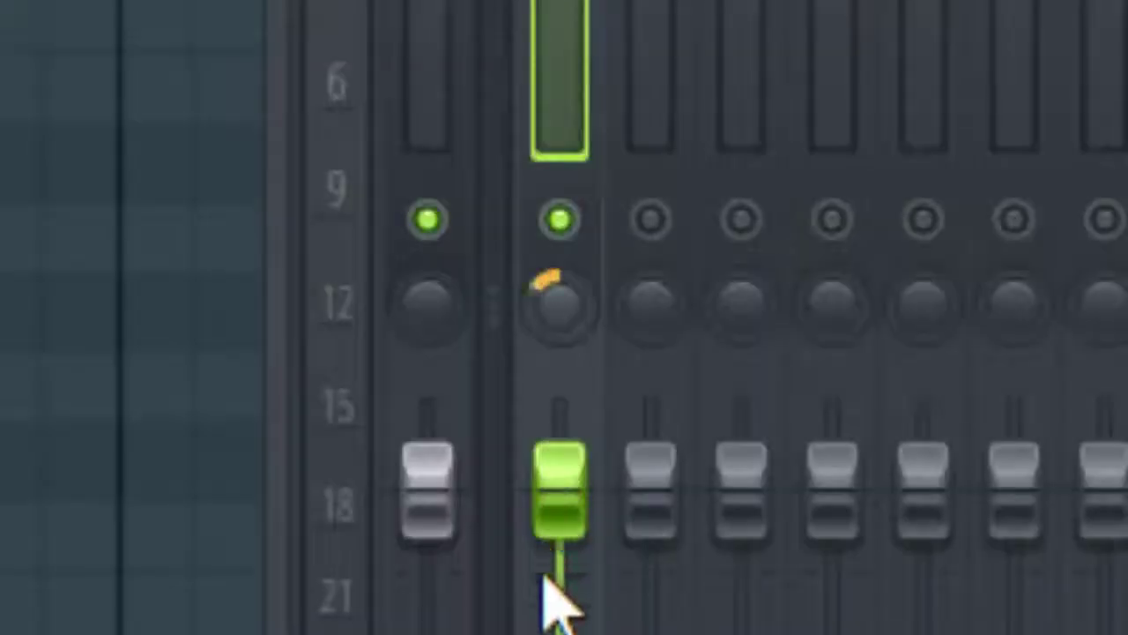
Step: Unmute Insert 2, lower its volume and pan it slightly left during playback
{"action": "left_click_drag", "start_coordinate": [543, 578], "coordinate": [730, 266]}
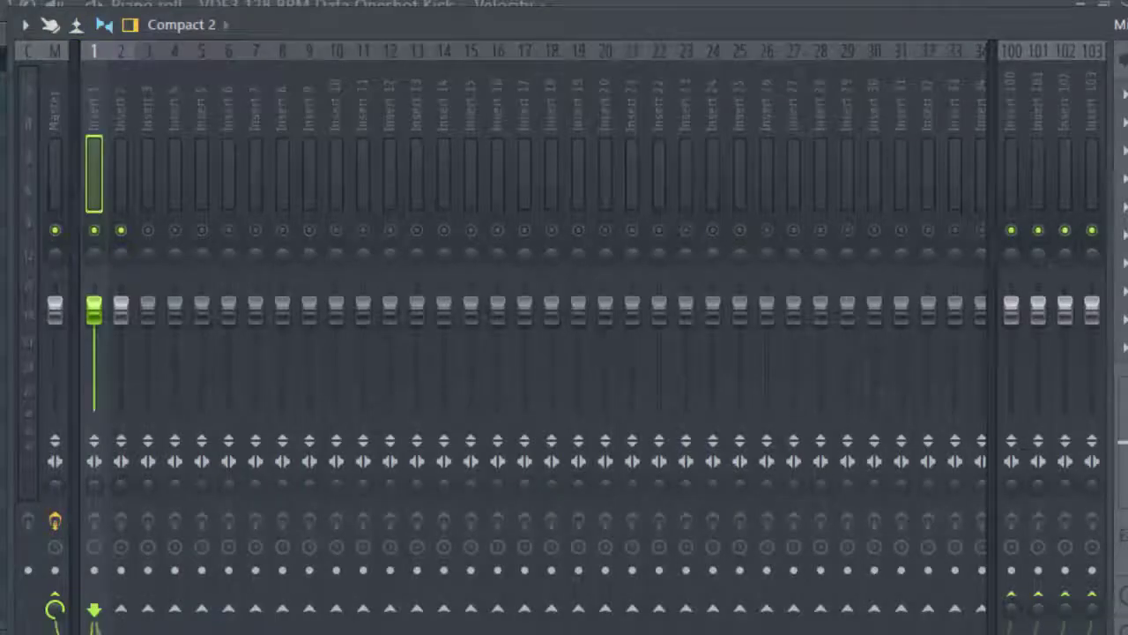
{"action": "key", "text": "space"}
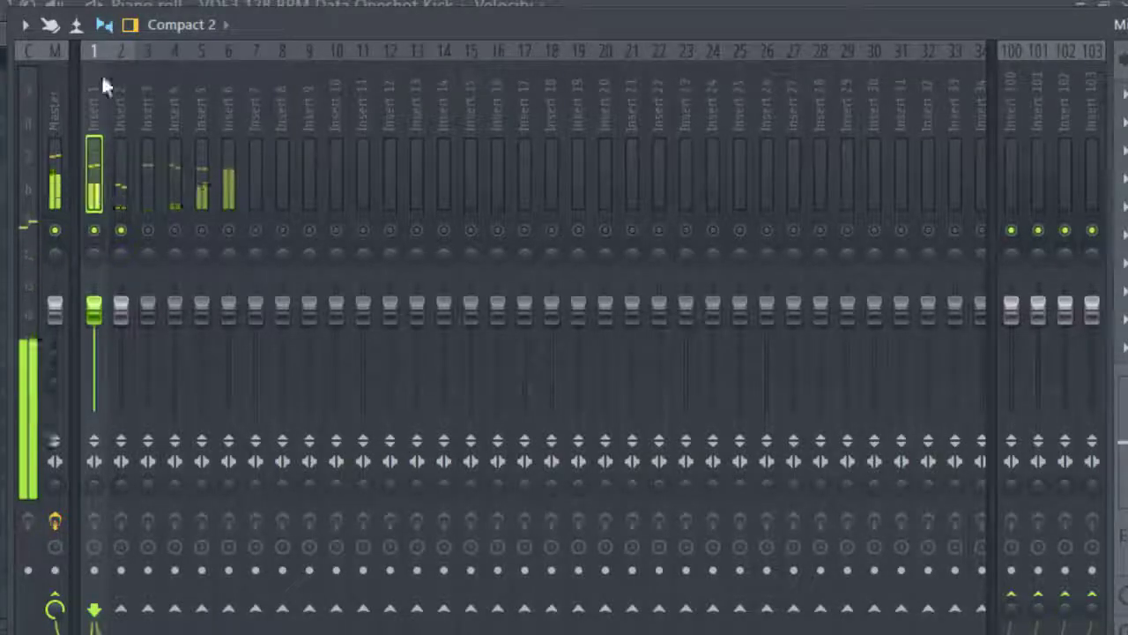
{"action": "left_click", "coordinate": [109, 116]}
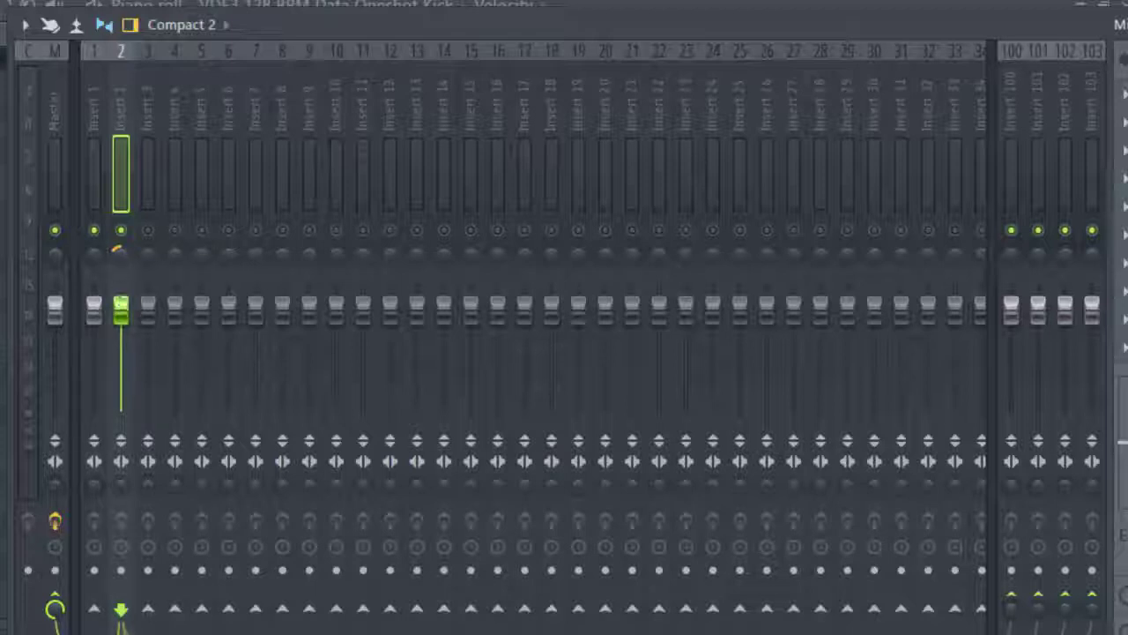
{"action": "left_click_drag", "start_coordinate": [125, 324], "coordinate": [121, 361]}
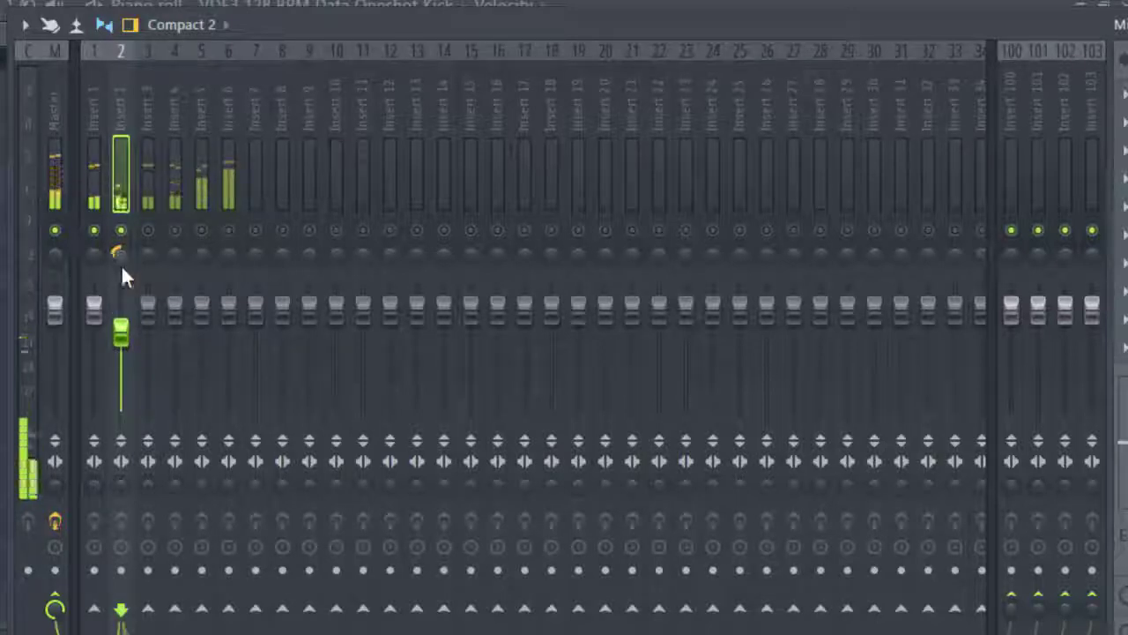
{"action": "left_click_drag", "start_coordinate": [118, 250], "coordinate": [119, 261]}
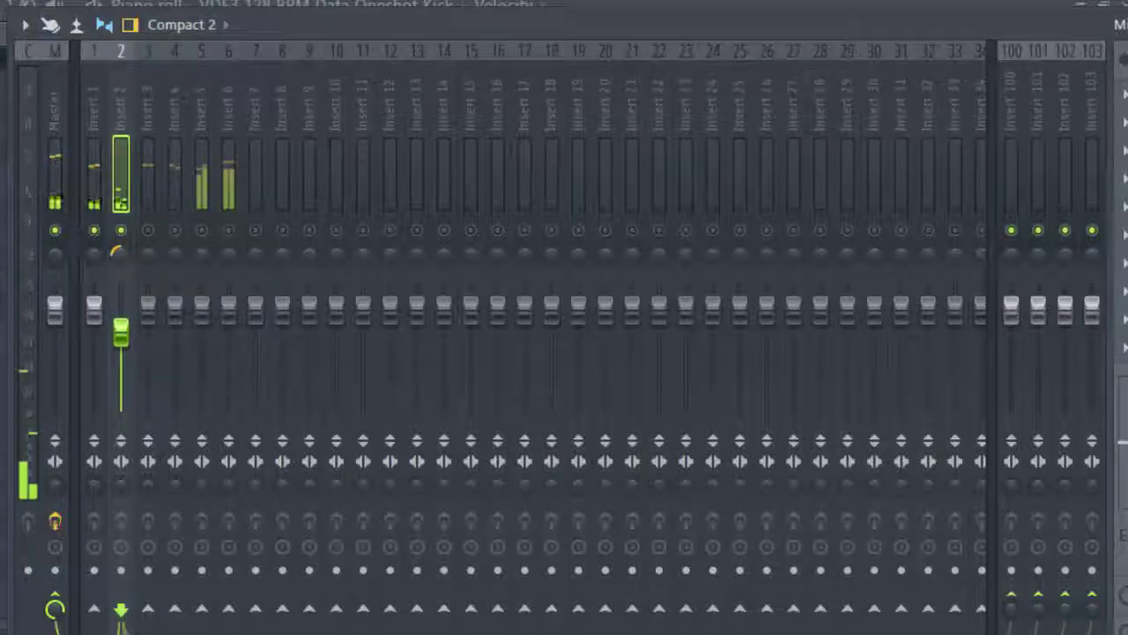
Step: Unmute Insert 3, pan it slightly right and listen to the result
{"action": "left_click", "coordinate": [147, 230]}
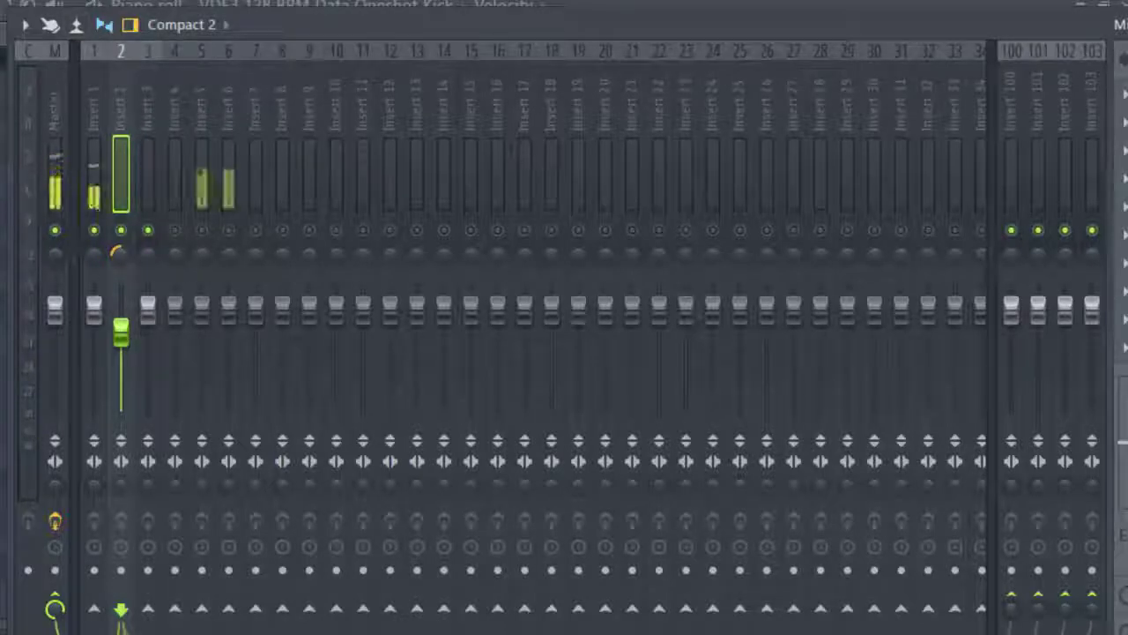
{"action": "left_click", "coordinate": [145, 212]}
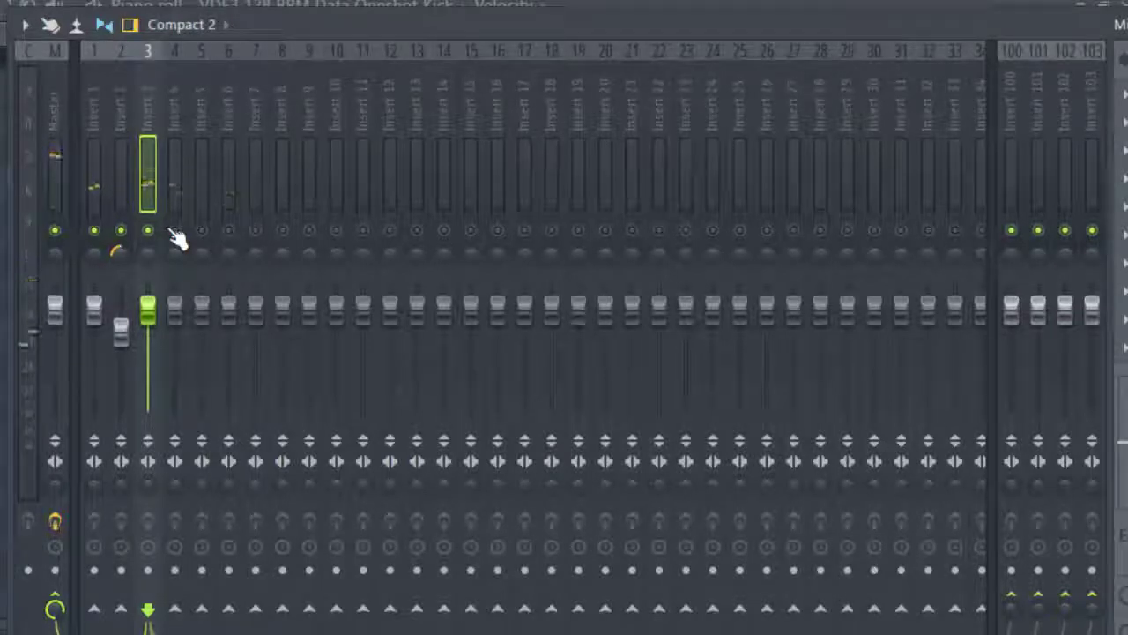
{"action": "left_click_drag", "start_coordinate": [147, 250], "coordinate": [174, 167]}
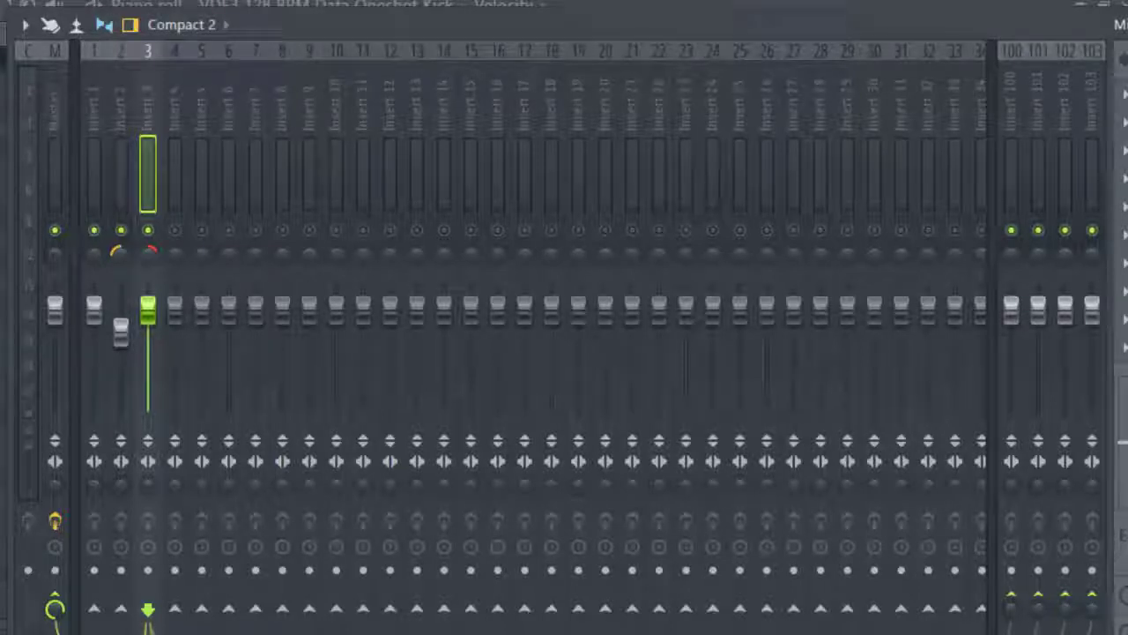
{"action": "key", "text": "space"}
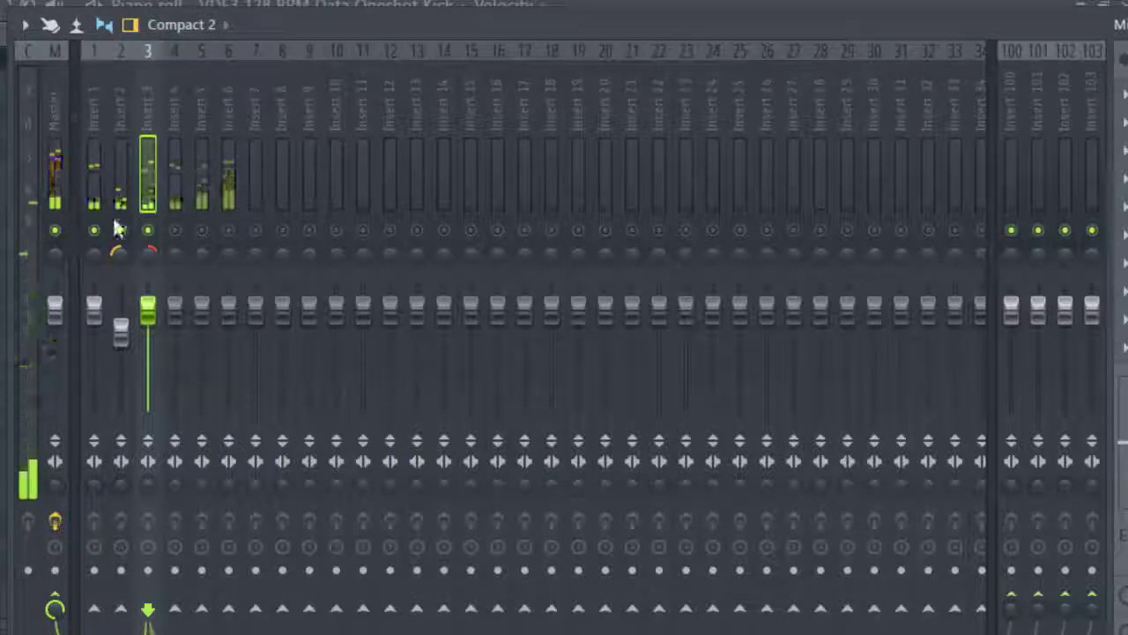
{"action": "key", "text": "space"}
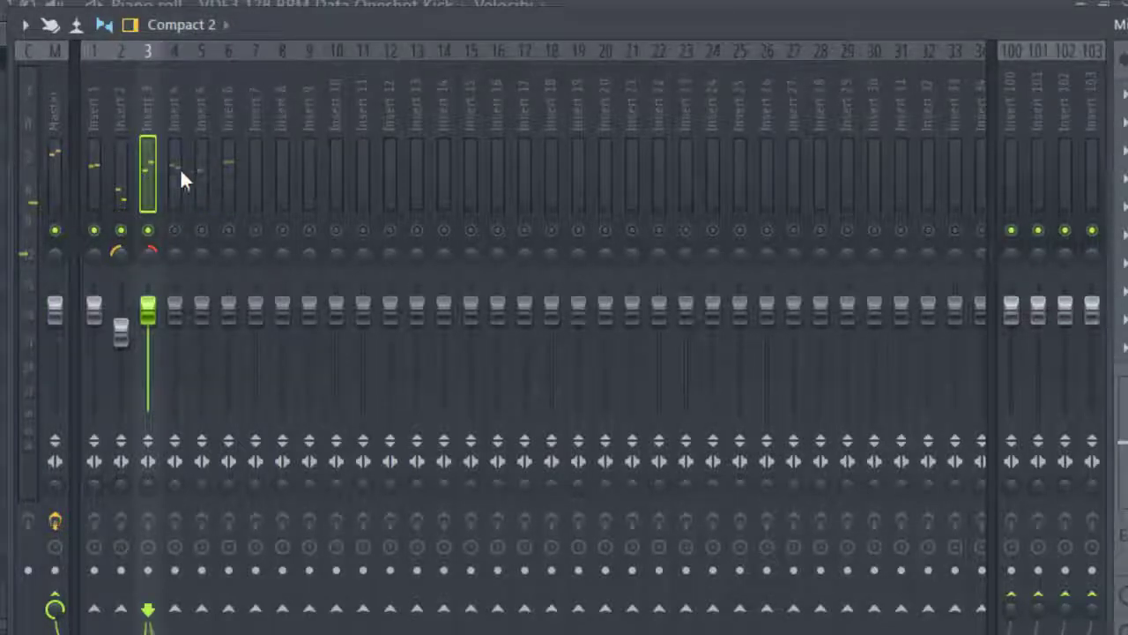
Step: Unmute Insert 4 and lower its volume slightly while listening to the mix
{"action": "left_click", "coordinate": [175, 231]}
{"action": "key", "text": "space"}
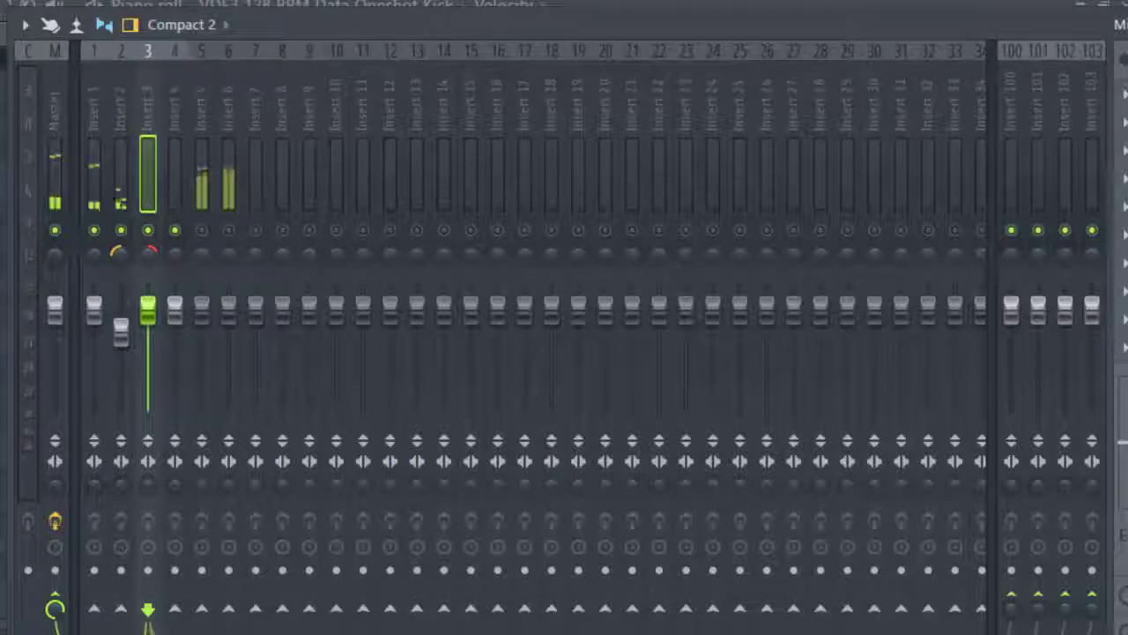
{"action": "left_click", "coordinate": [175, 113]}
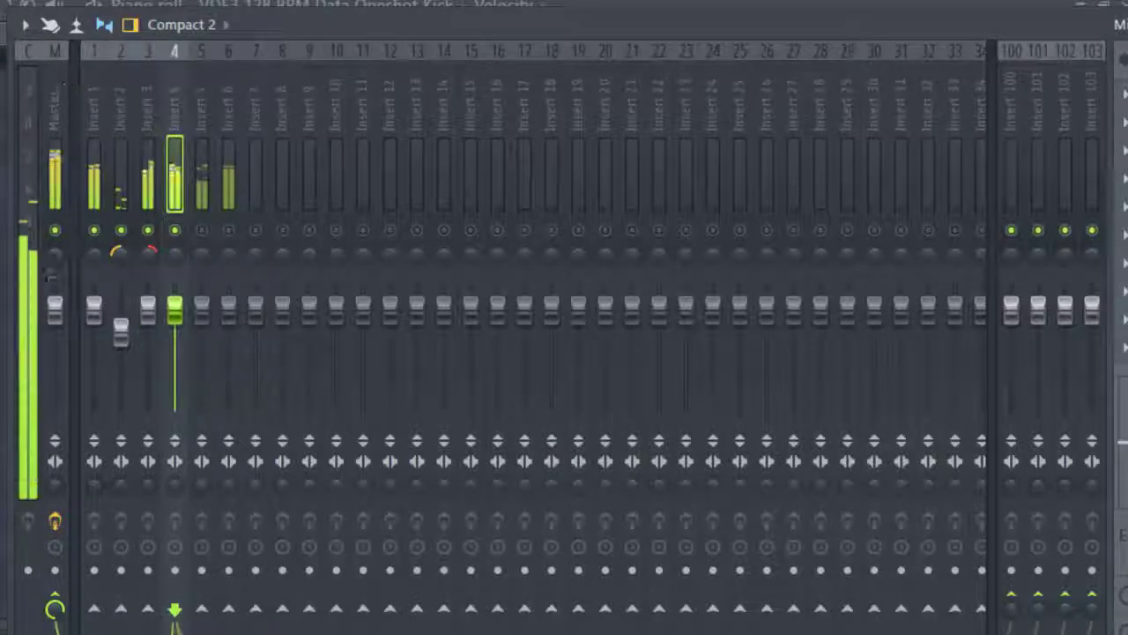
{"action": "key", "text": "space"}
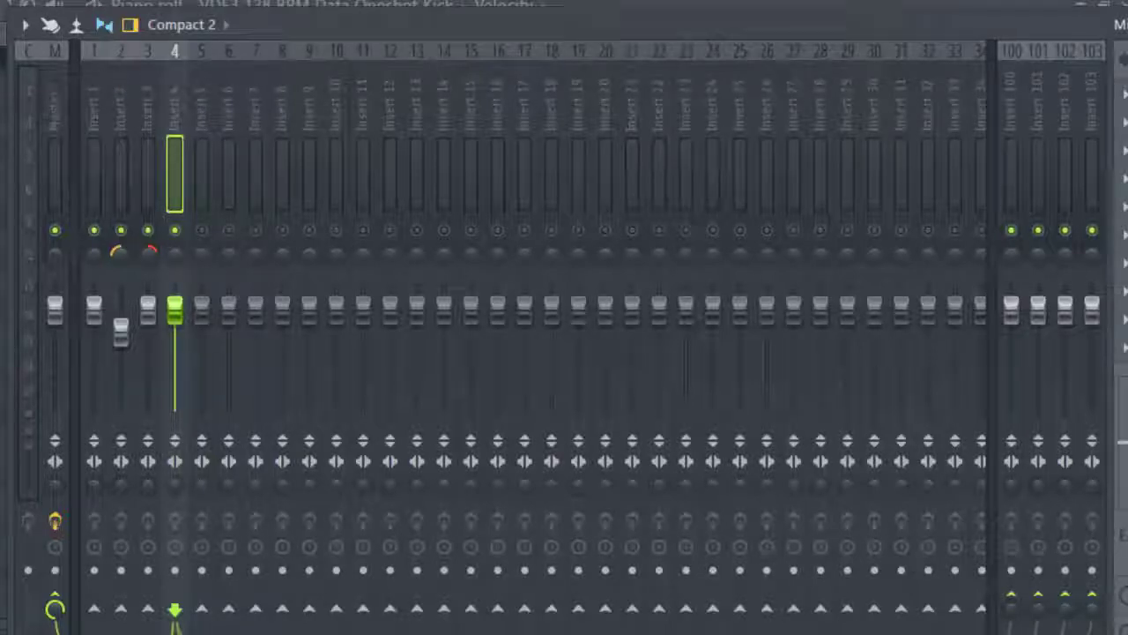
{"action": "key", "text": "space"}
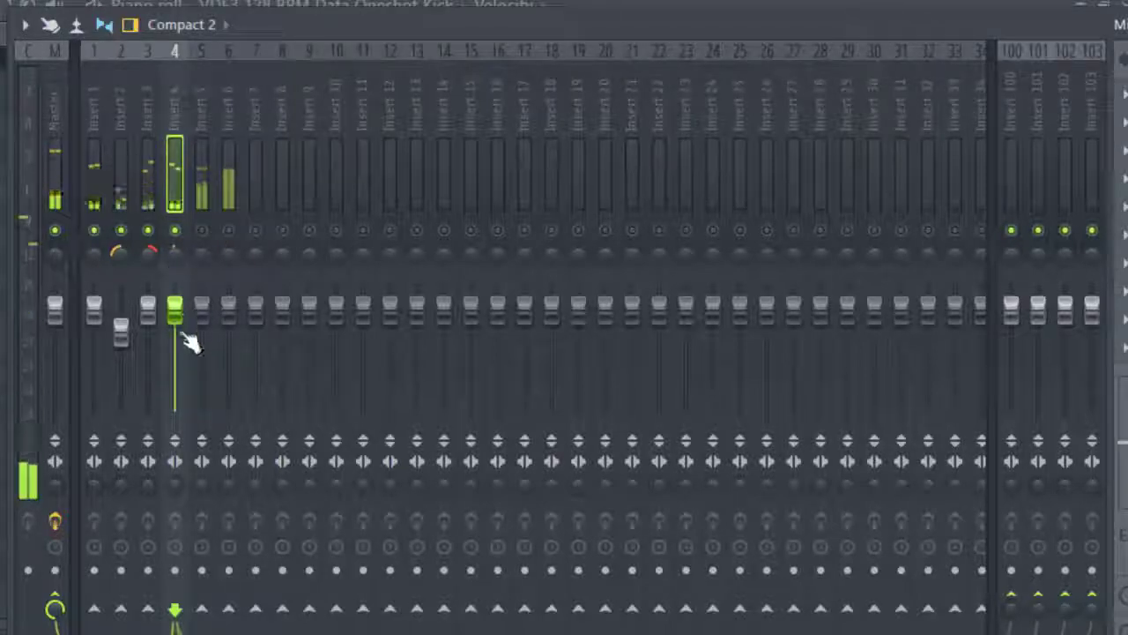
{"action": "left_click_drag", "start_coordinate": [174, 322], "coordinate": [172, 339]}
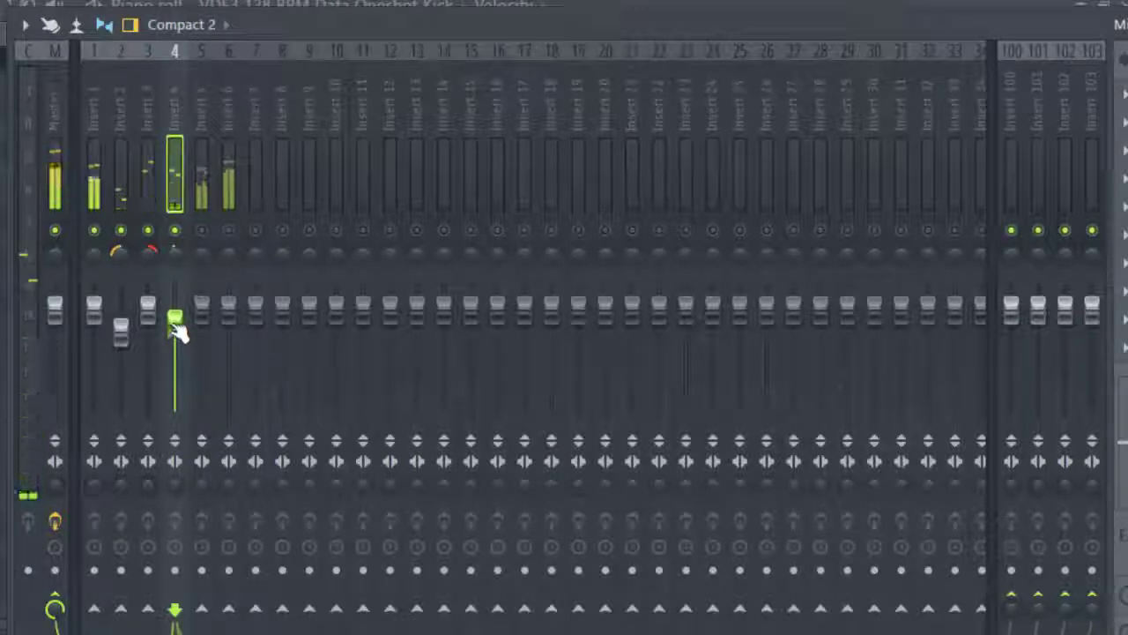
Step: Unmute Insert 5, lower its volume well below the other tracks, pan it slightly right and listen to the mix
{"action": "left_click", "coordinate": [201, 120]}
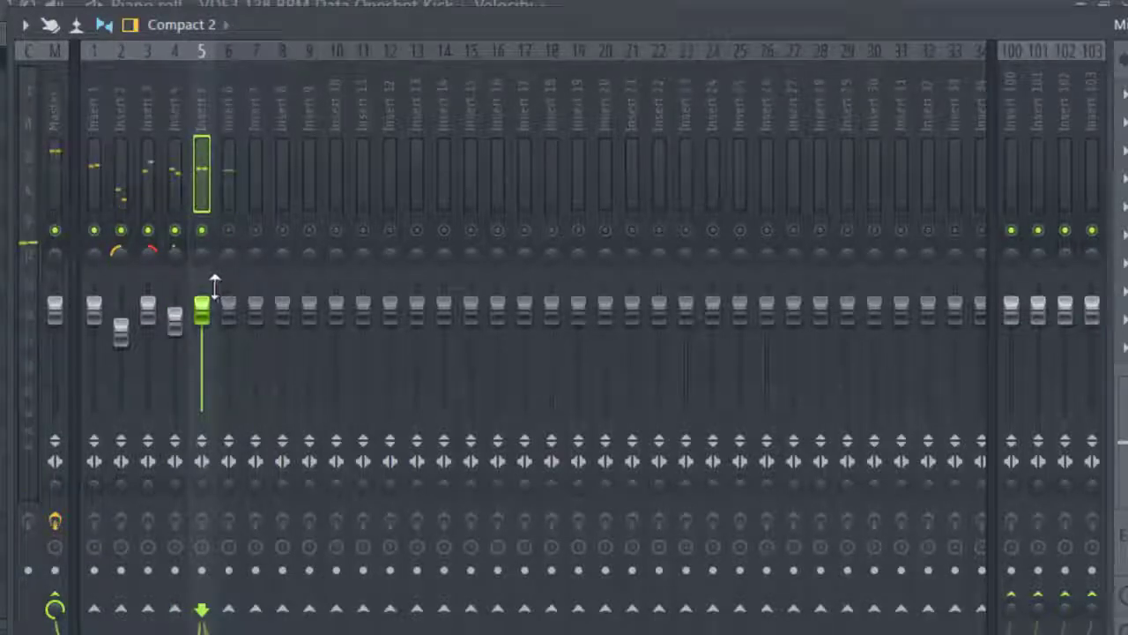
{"action": "left_click_drag", "start_coordinate": [201, 315], "coordinate": [212, 393]}
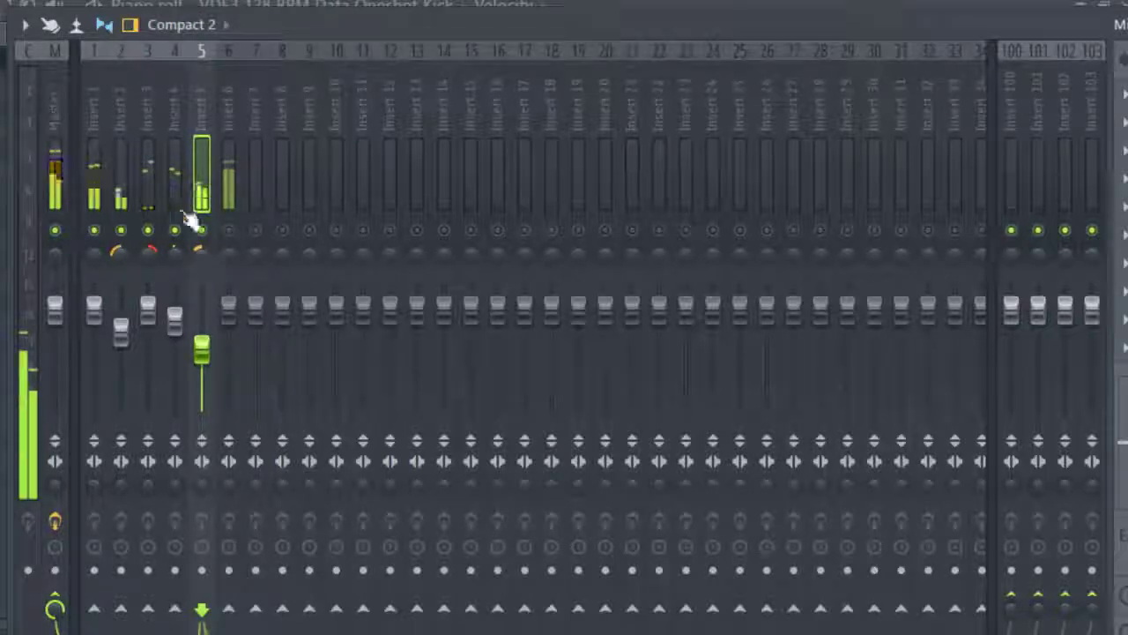
{"action": "left_click_drag", "start_coordinate": [203, 249], "coordinate": [202, 225]}
{"action": "key", "text": "space"}
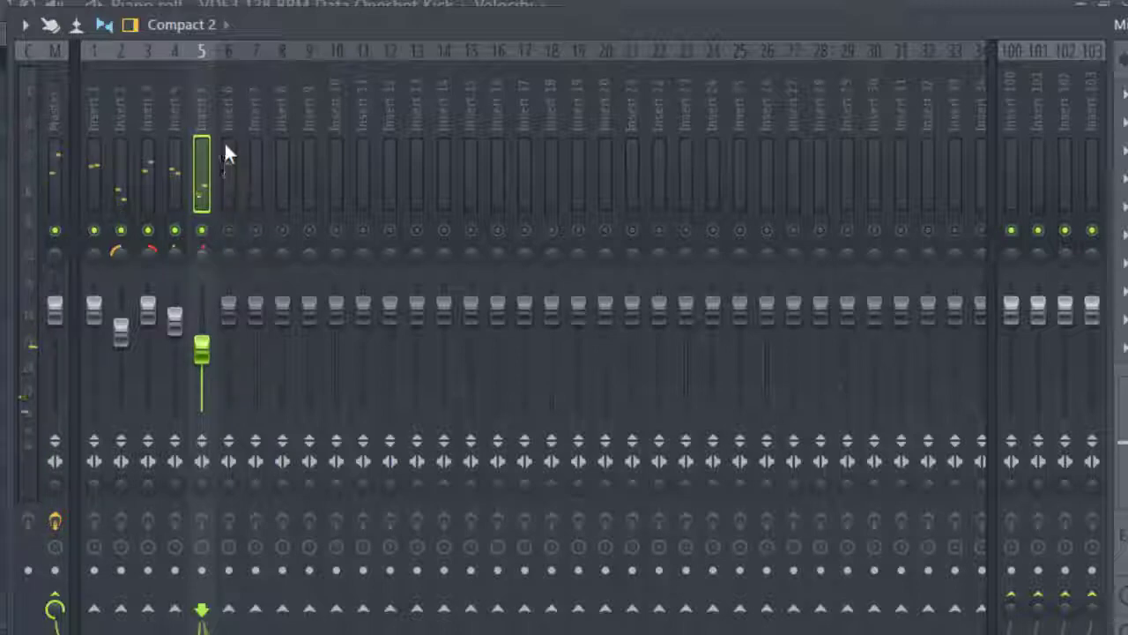
{"action": "key", "text": "space"}
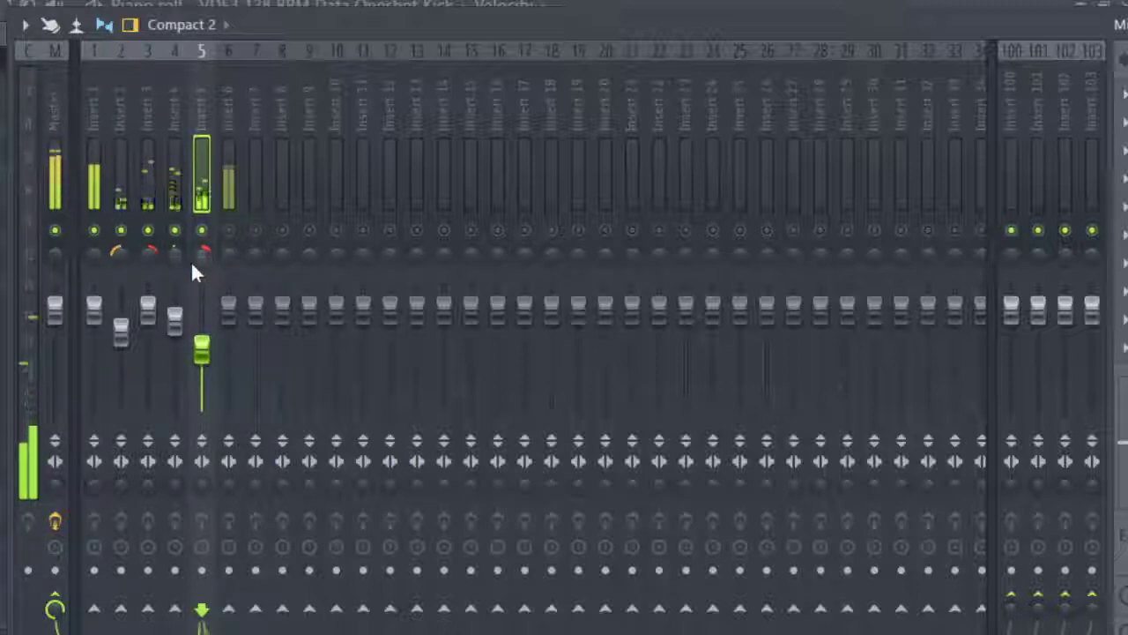
{"action": "key", "text": "space"}
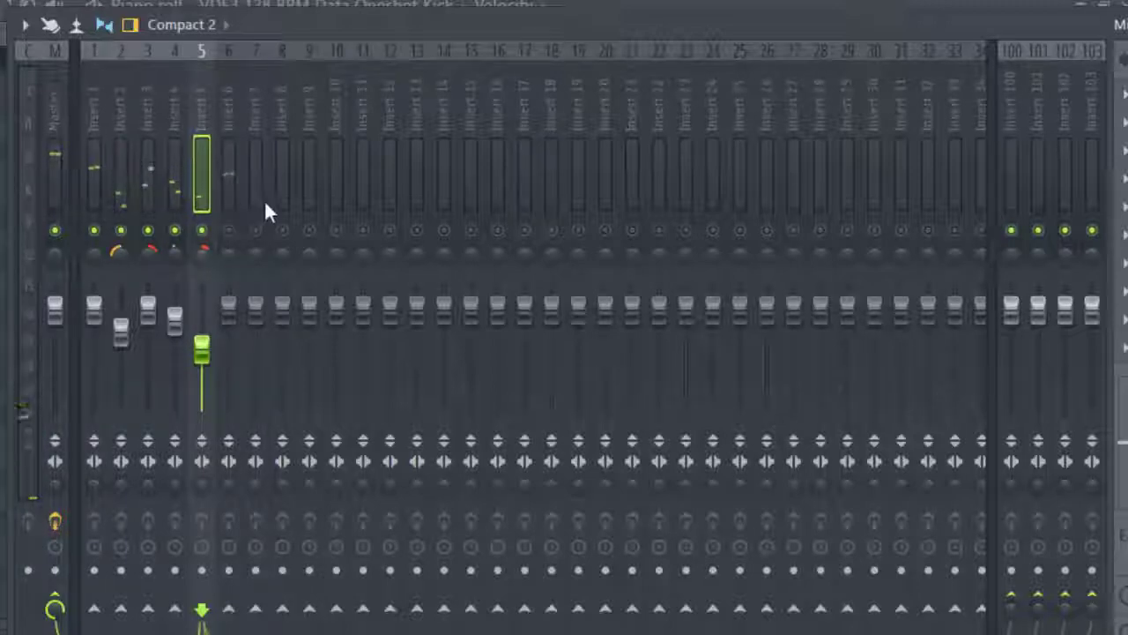
Step: Unmute Insert 6 and lower its volume to about the level of Insert 5's fader during playback
{"action": "left_click", "coordinate": [230, 232]}
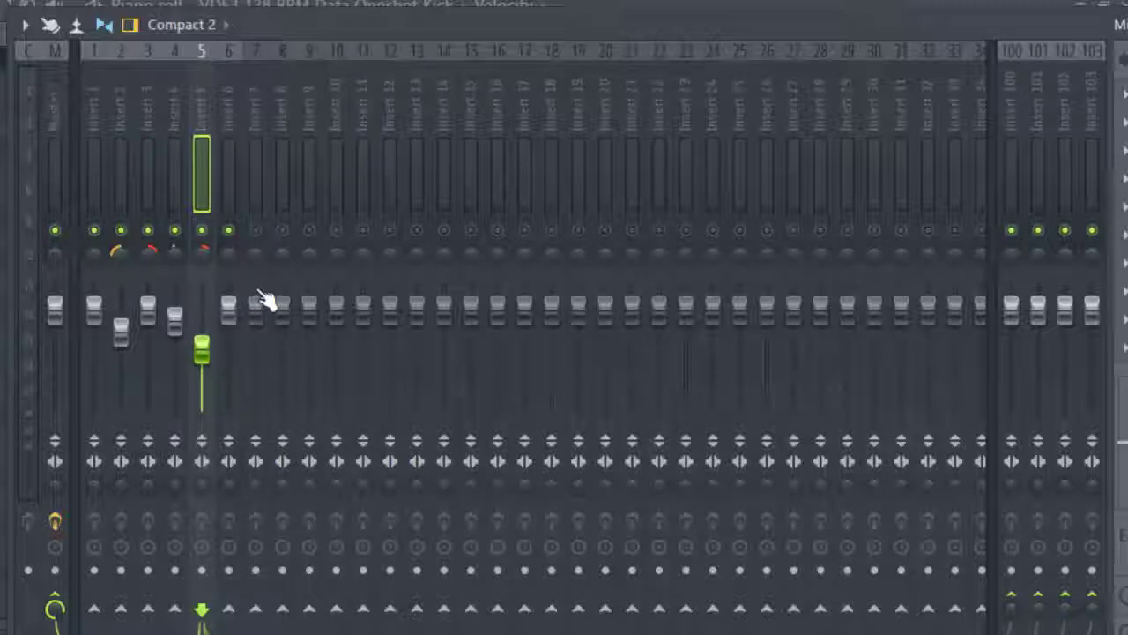
{"action": "left_click_drag", "start_coordinate": [236, 341], "coordinate": [238, 393]}
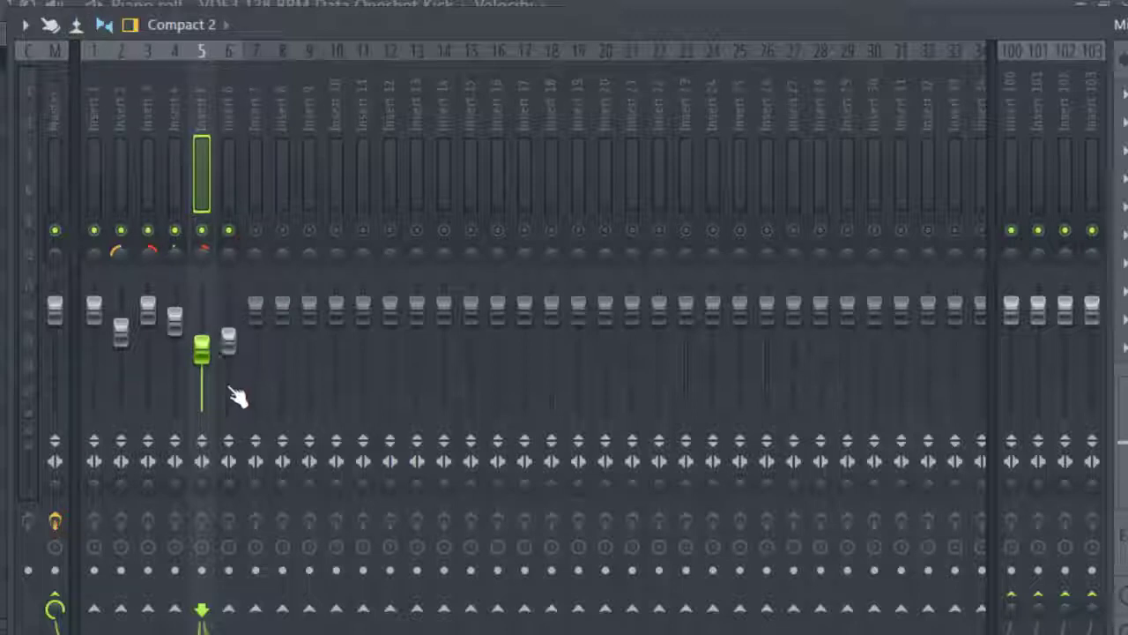
{"action": "key", "text": "space"}
{"action": "left_click_drag", "start_coordinate": [247, 348], "coordinate": [234, 390]}
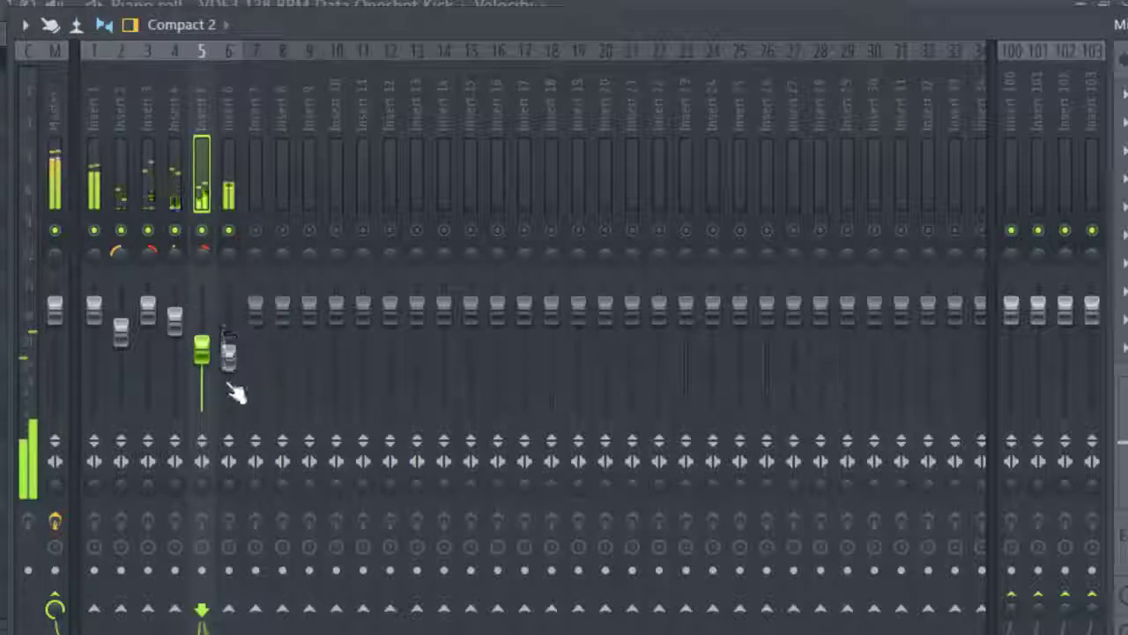